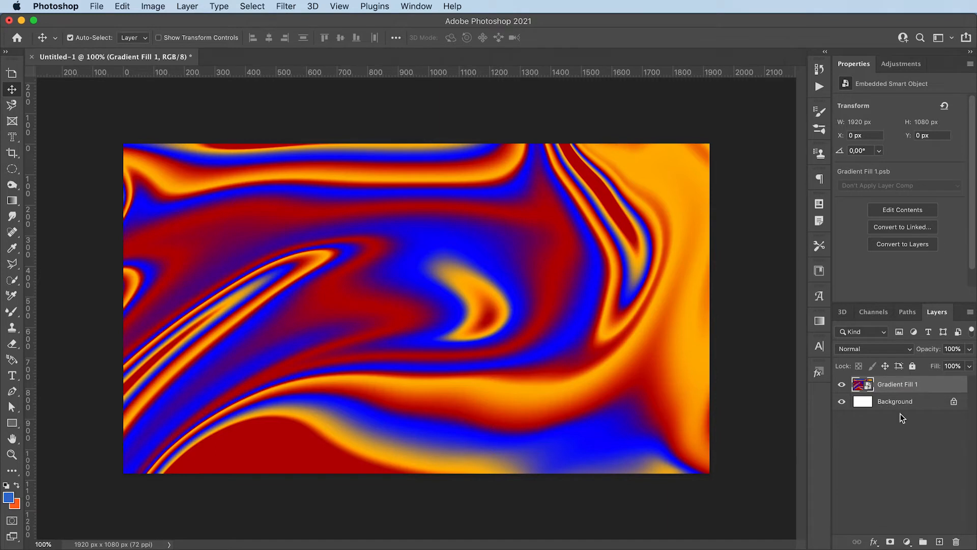
Step: Convert Gradient Fill 1 to a smart object and duplicate it as Gradient Fill 1 copy
right_click(922, 388)
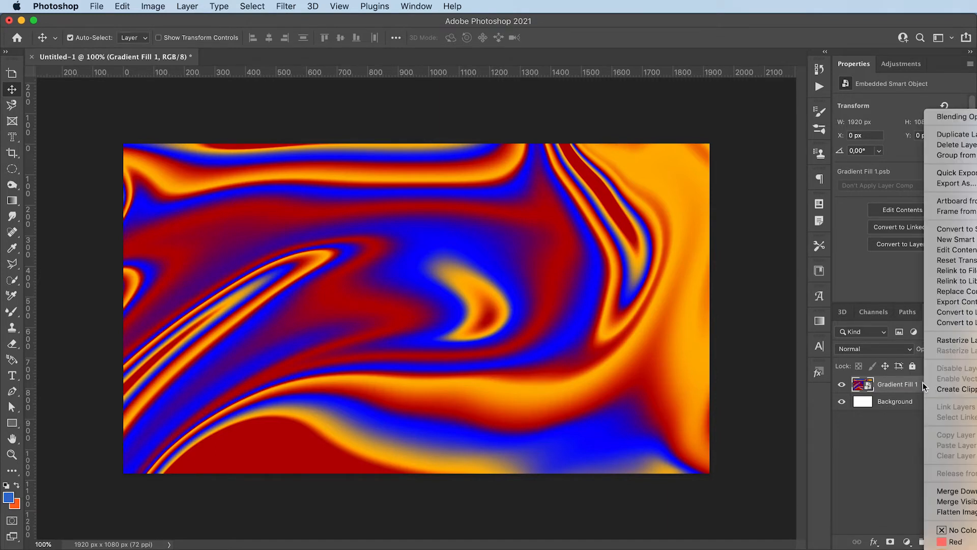
click(953, 230)
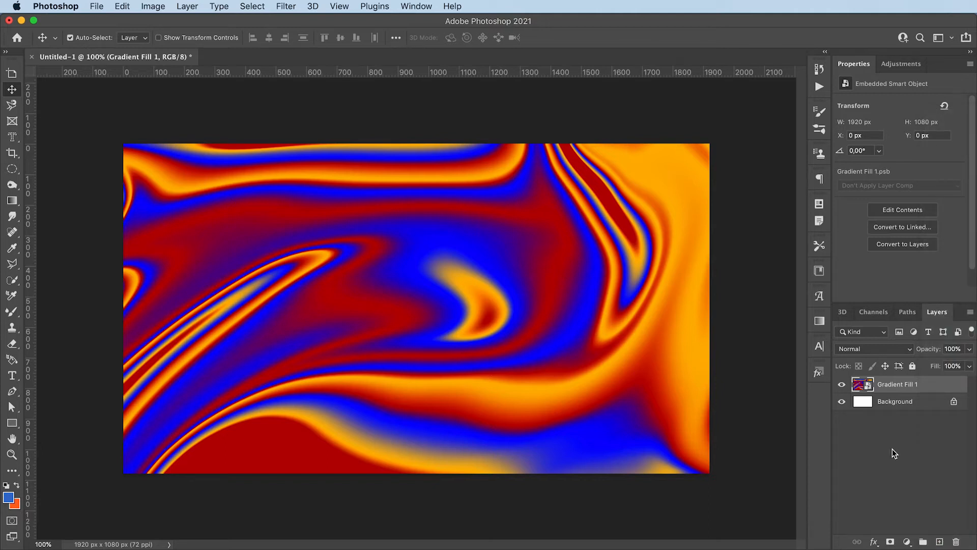
key(super+j)
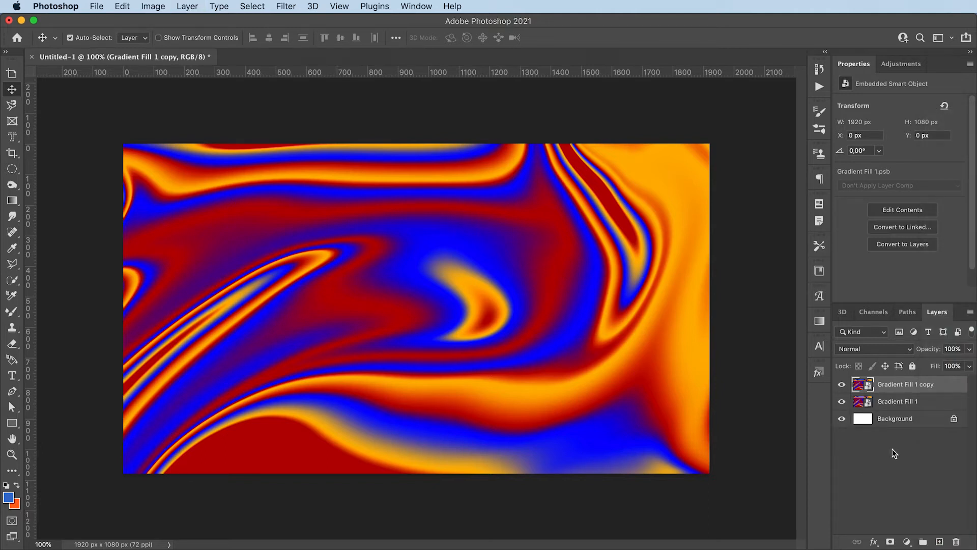
key(super+z)
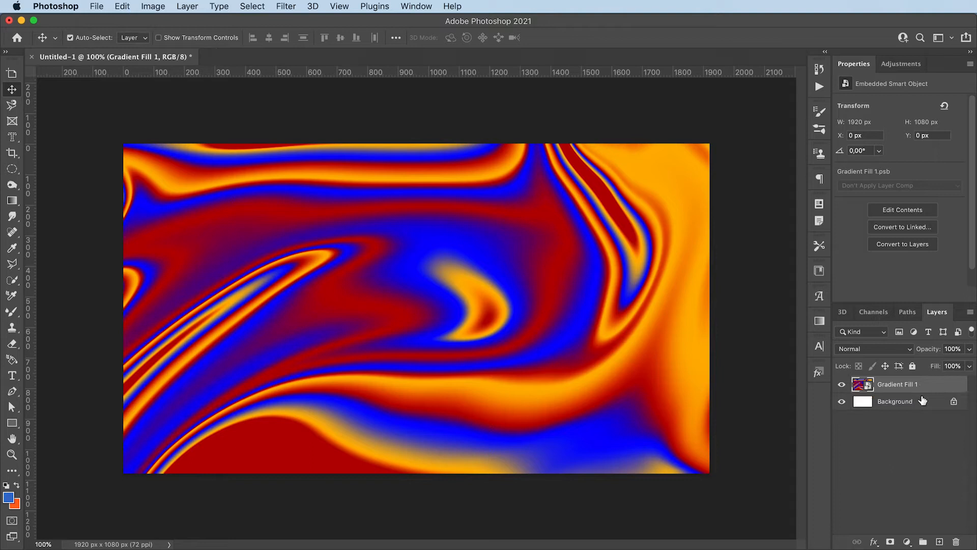
drag(891, 388, 940, 540)
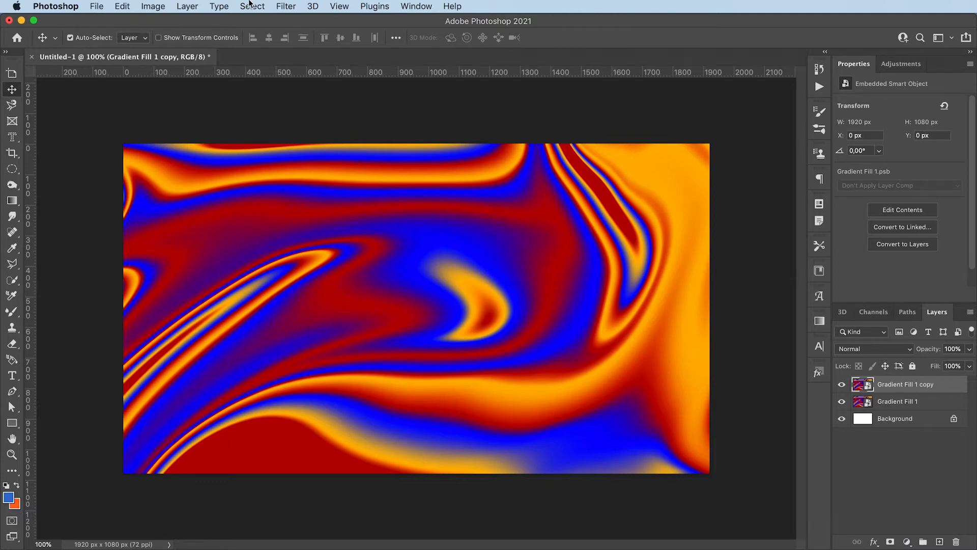
Step: Apply a 10-pixel Gaussian Blur to Gradient Fill 1 copy
click(283, 6)
mouse_move(336, 170)
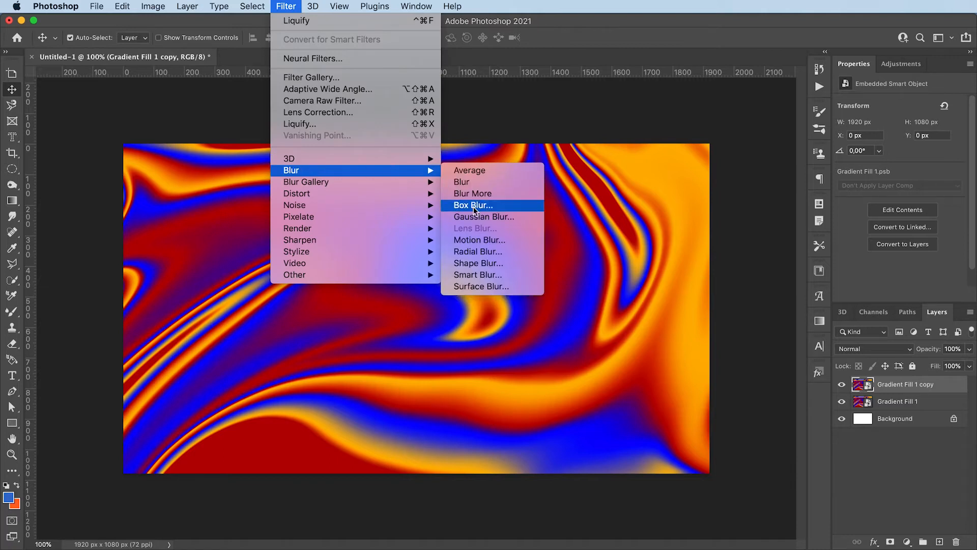
click(486, 217)
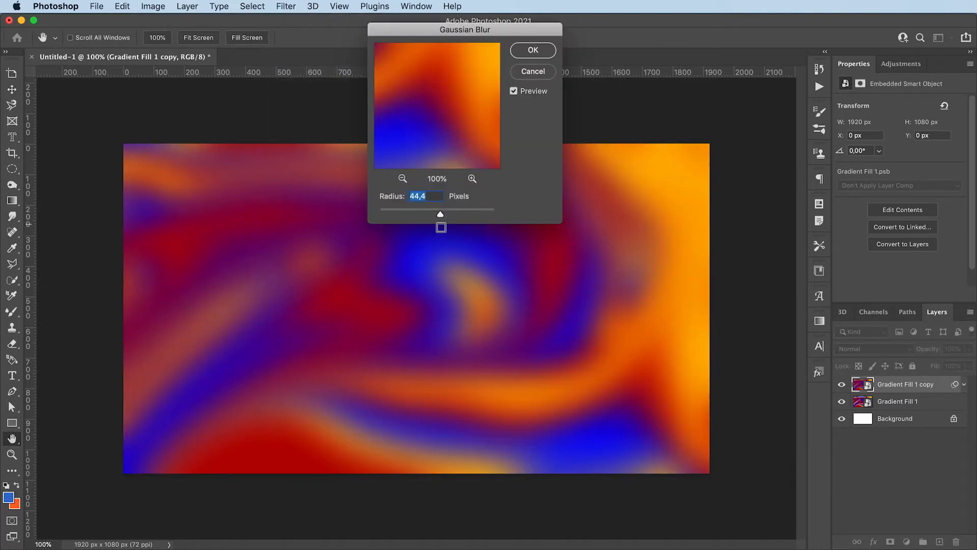
mouse_move(427, 211)
mouse_down()
mouse_move(408, 212)
mouse_move(424, 210)
mouse_up()
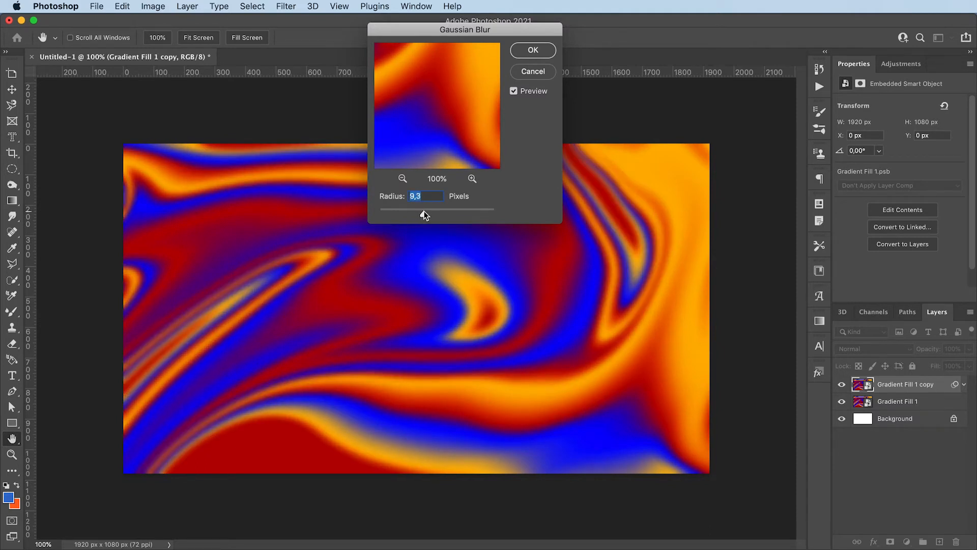
text(10)
key(Return)
Step: Draw an 813 × 445 px rectangle across the canvas centre with 60 px rounded corners
key(y)
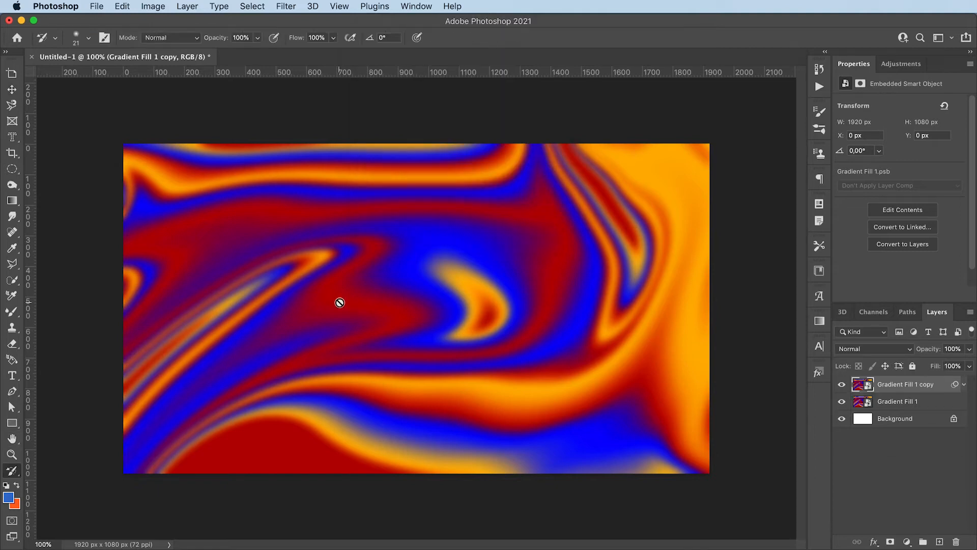
click(11, 424)
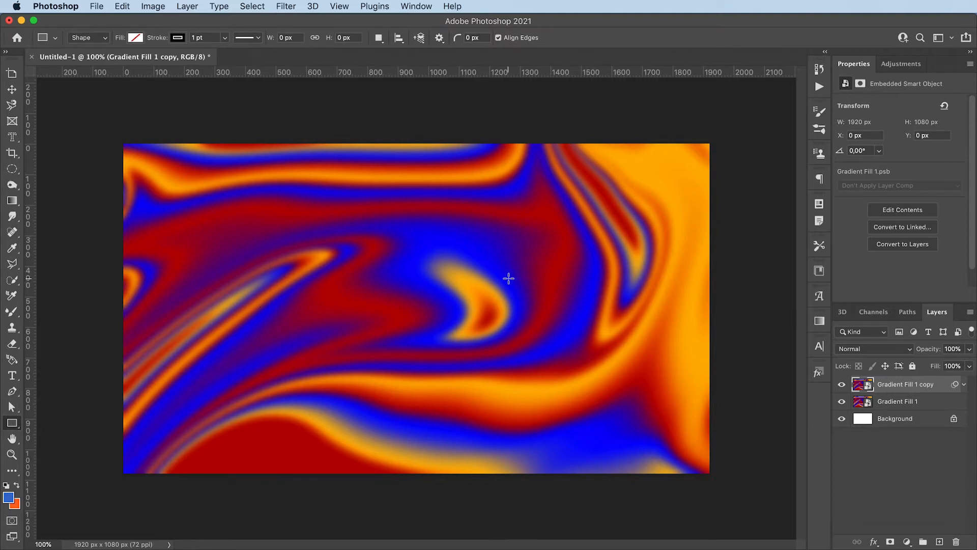
drag(300, 246, 547, 381)
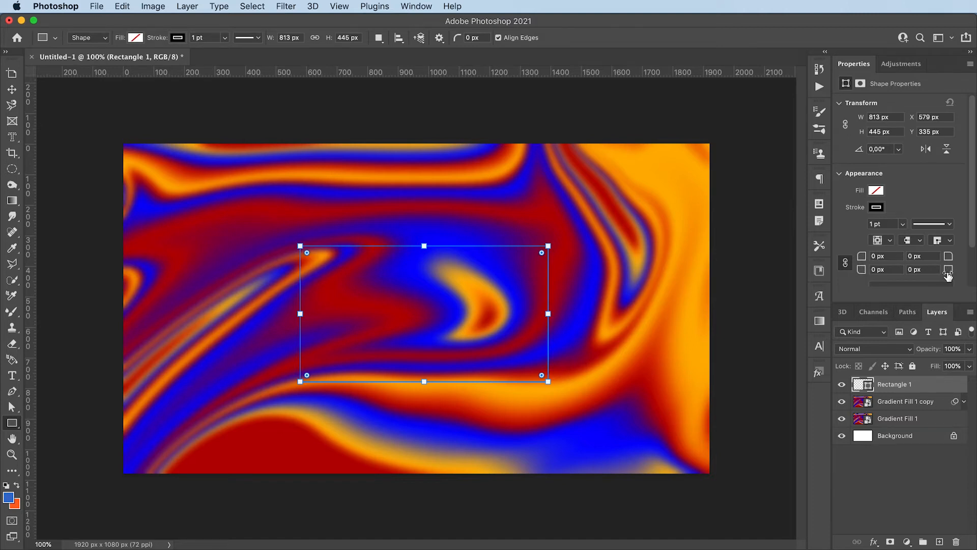
mouse_move(861, 257)
mouse_down()
mouse_move(888, 261)
mouse_move(868, 264)
mouse_up()
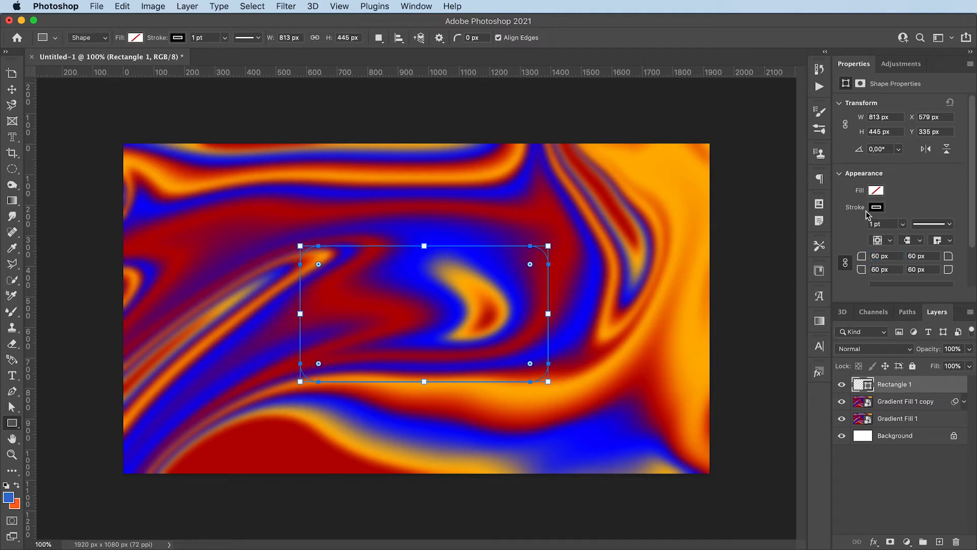
Step: Fill the rectangle white with no stroke, and move Rectangle 1 below Gradient Fill 1 copy
click(875, 191)
click(858, 254)
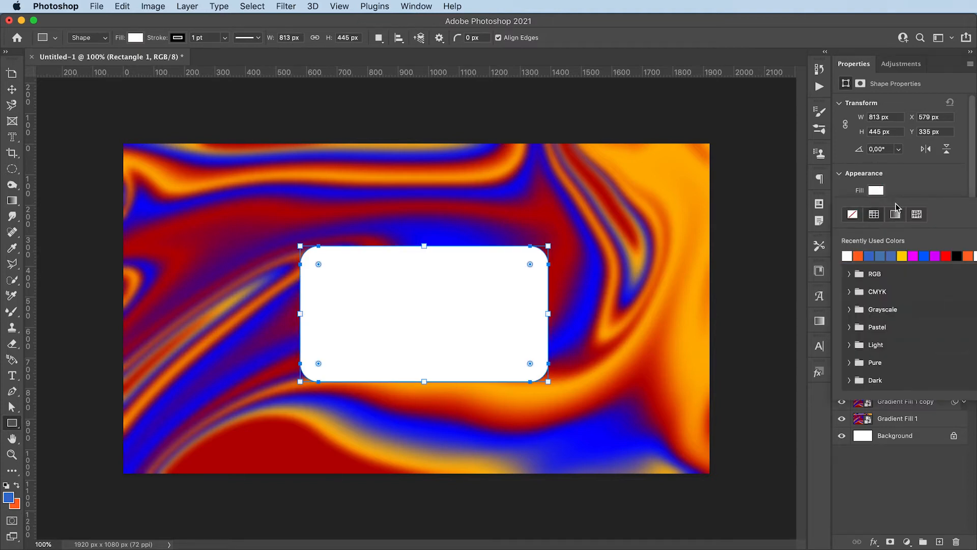
click(908, 191)
click(876, 207)
click(853, 232)
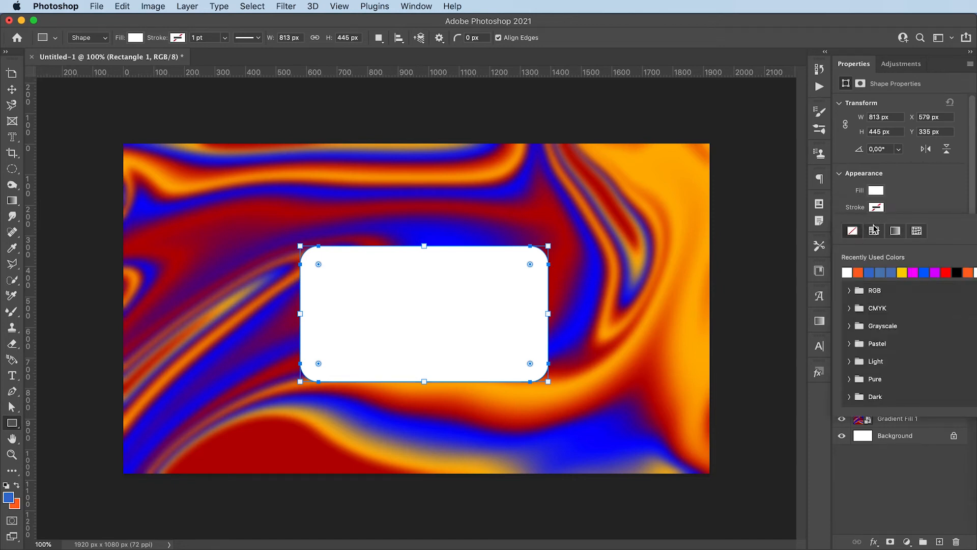
click(919, 201)
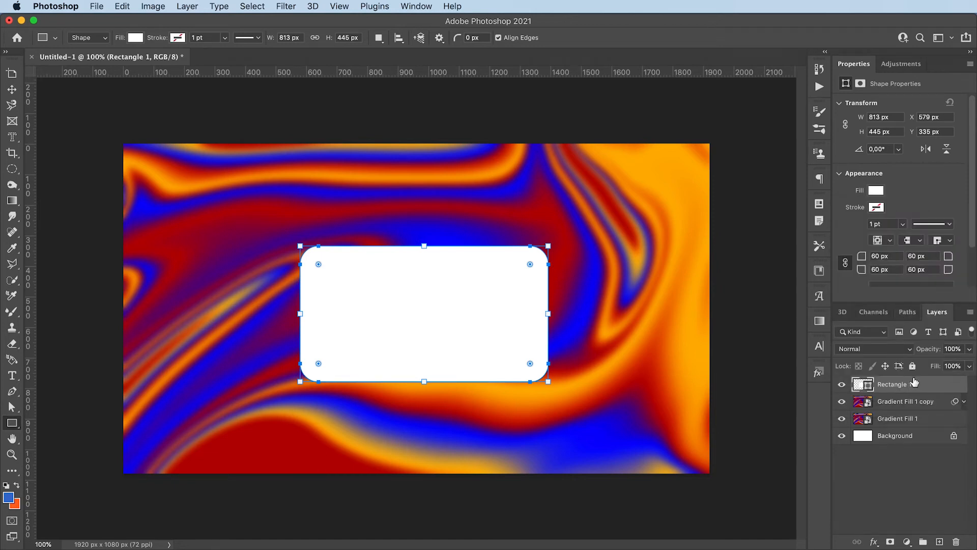
drag(915, 388, 886, 415)
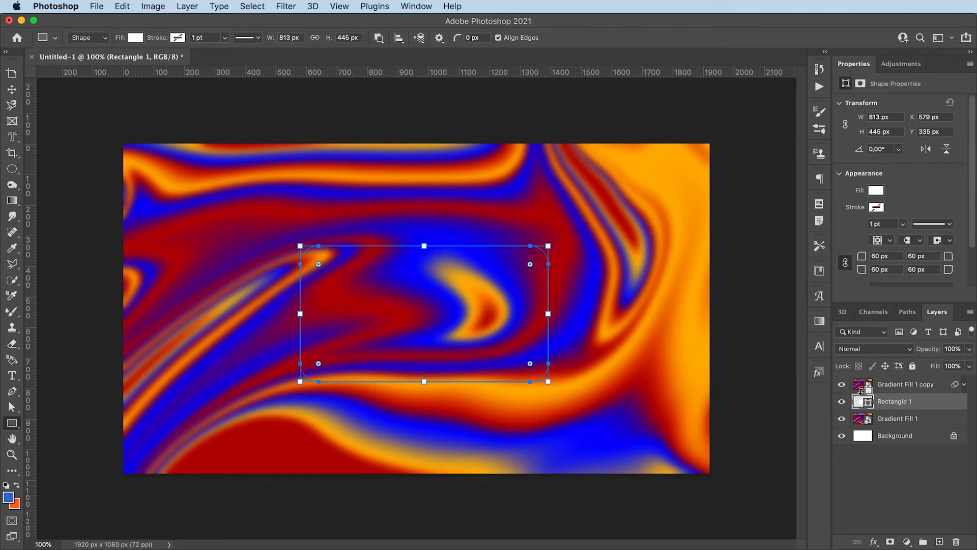
Step: Clip Gradient Fill 1 copy to Rectangle 1 and shift the gradient left and up
alt+click(860, 391)
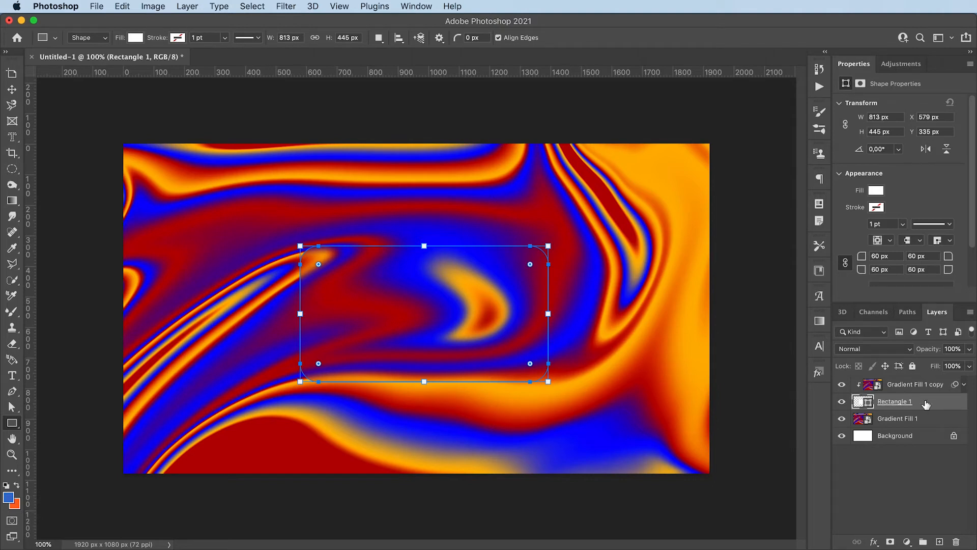
click(895, 482)
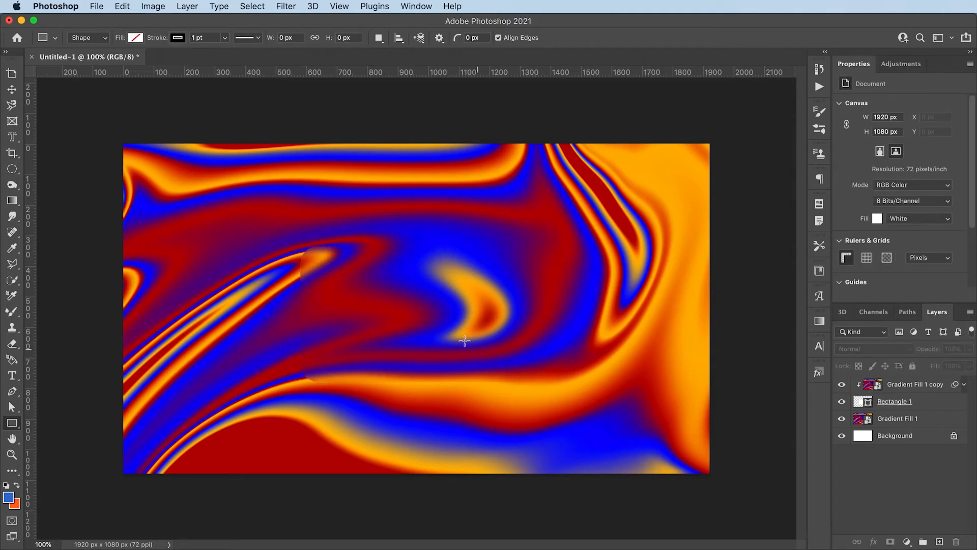
key(v)
drag(402, 327, 344, 312)
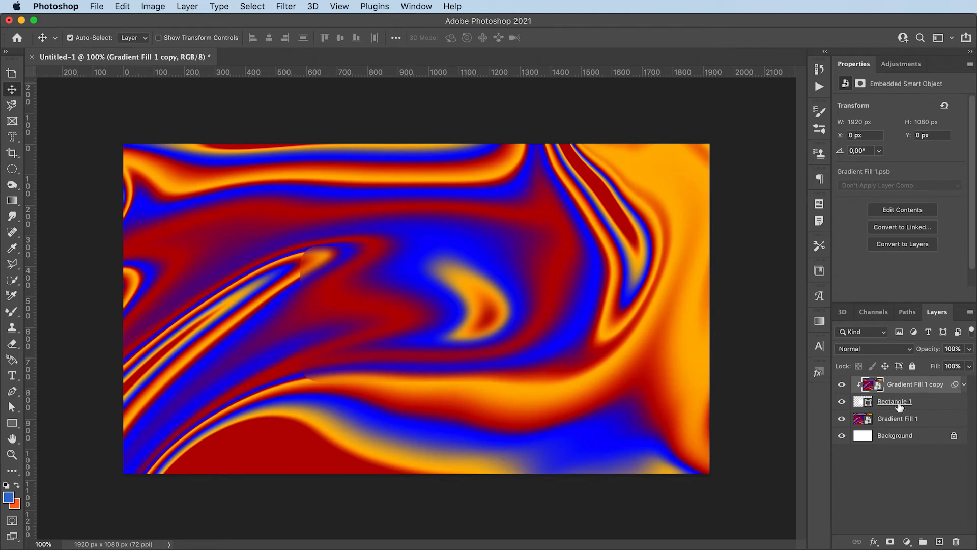
Step: Add a white inside stroke at 50% opacity to Rectangle 1
double_click(936, 406)
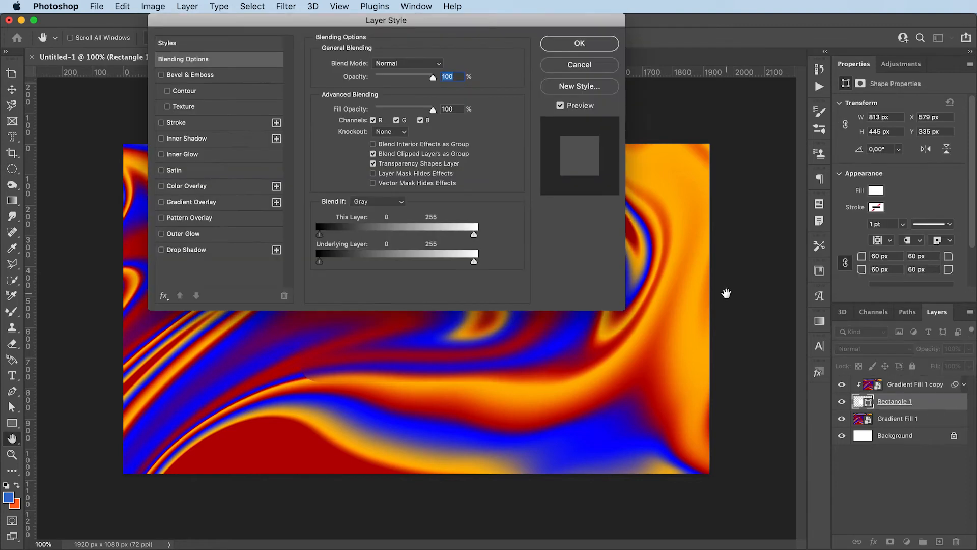
click(183, 123)
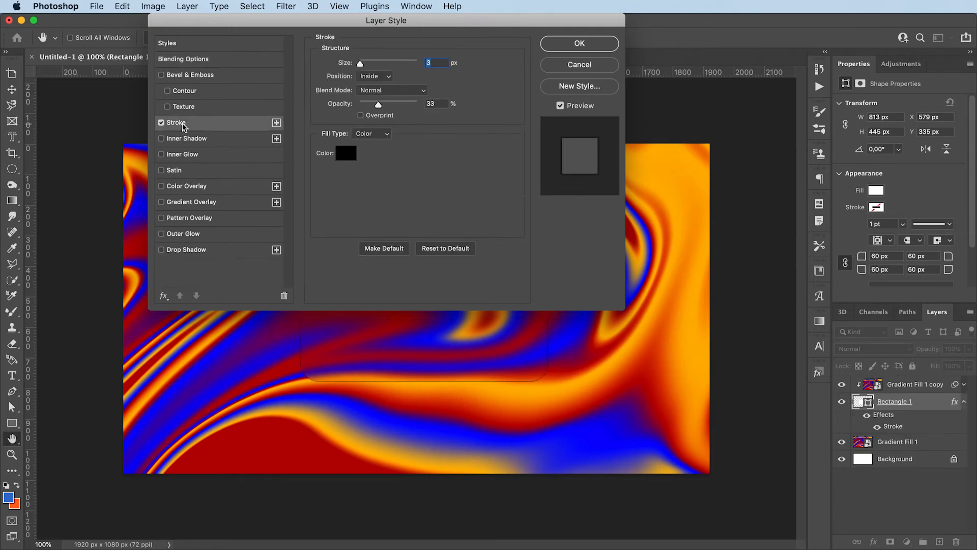
click(340, 152)
drag(301, 113, 269, 63)
click(537, 65)
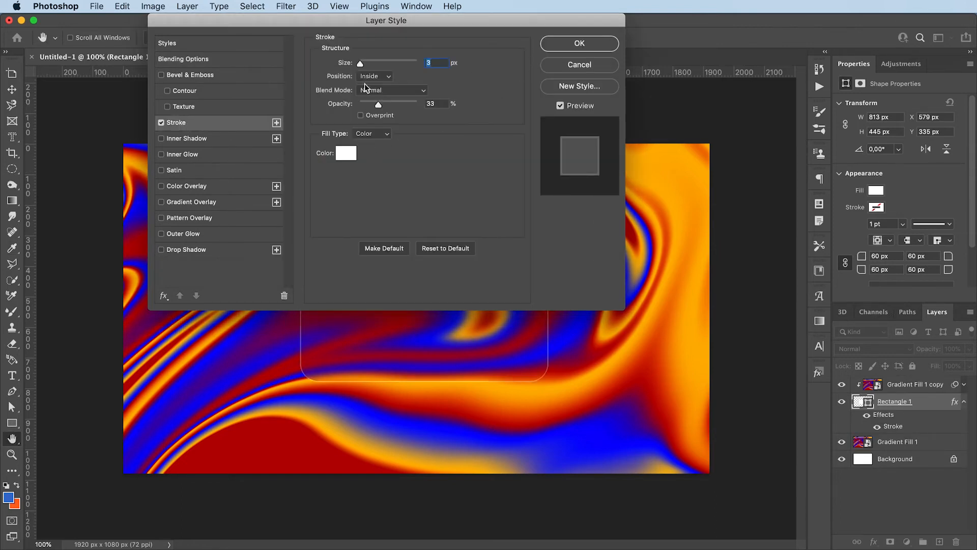
mouse_move(378, 105)
mouse_down()
mouse_move(401, 108)
mouse_move(390, 109)
mouse_up()
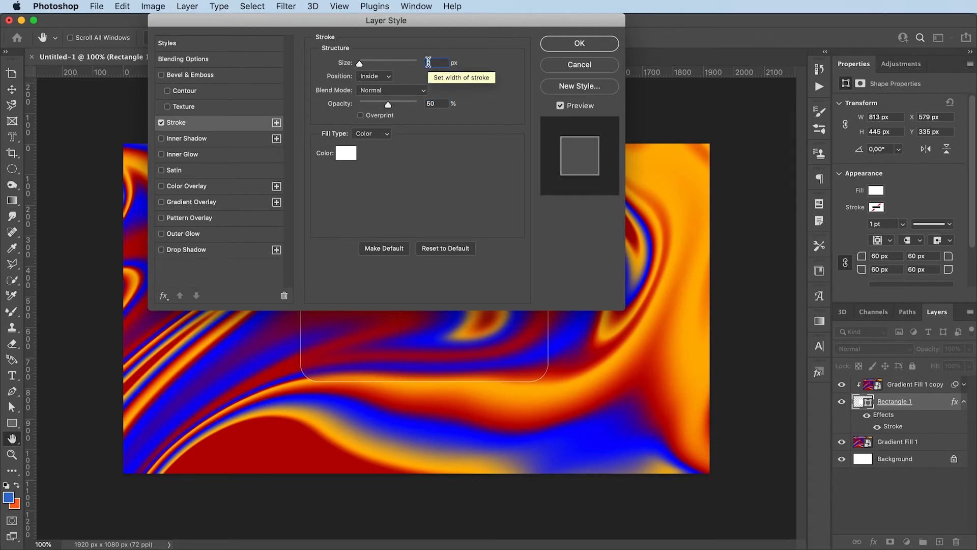
key(Return)
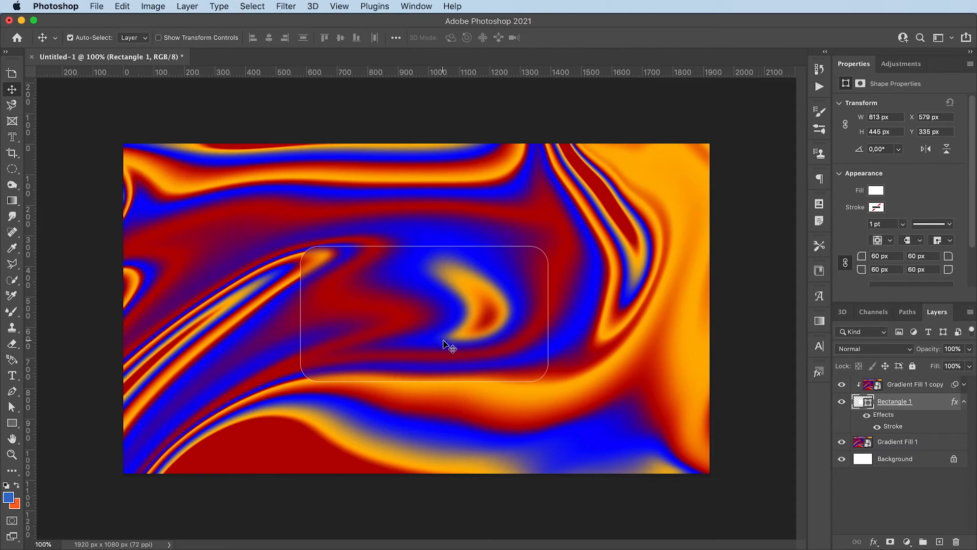
Step: Add a 25% drop shadow (11 px distance, size 18) and a gradient overlay to Rectangle 1
double_click(936, 406)
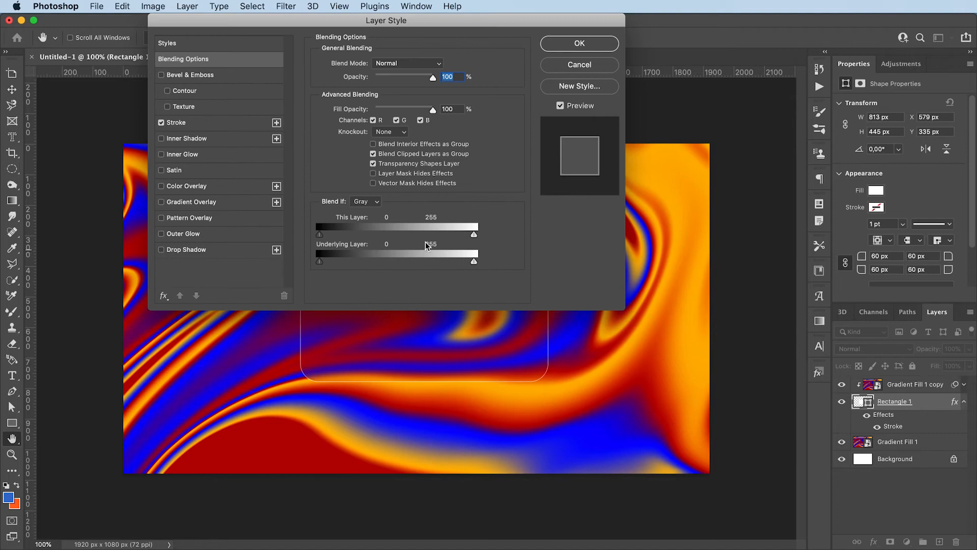
click(194, 251)
drag(414, 25, 283, 26)
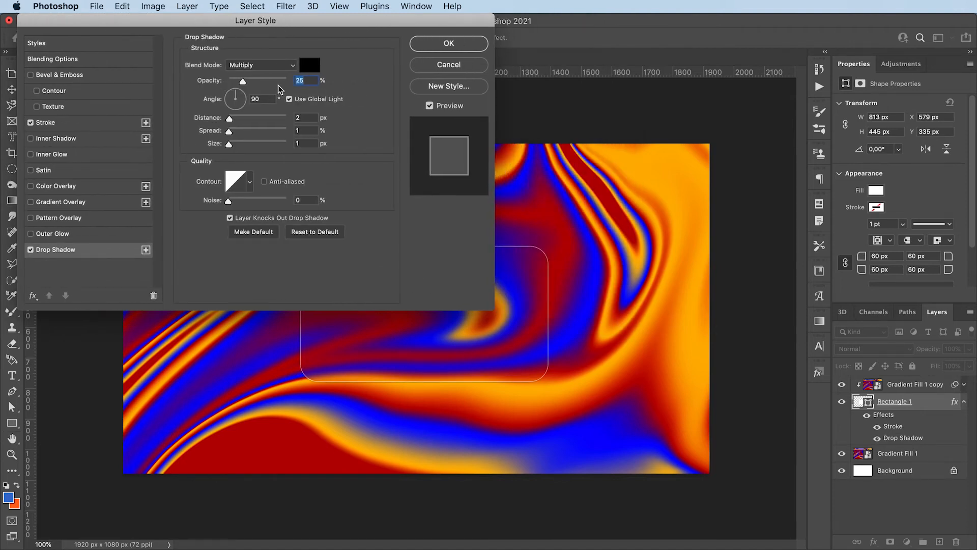
drag(229, 117, 225, 94)
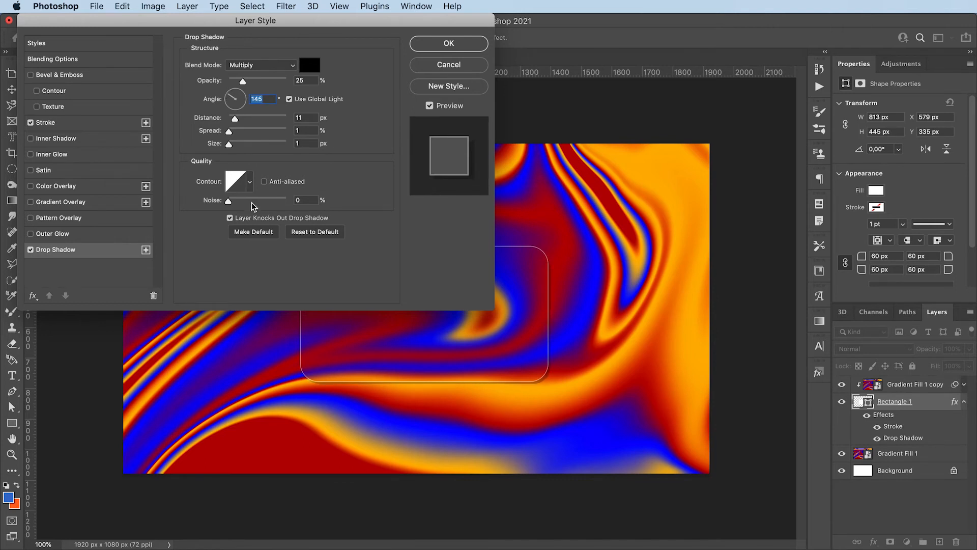
drag(228, 143, 239, 147)
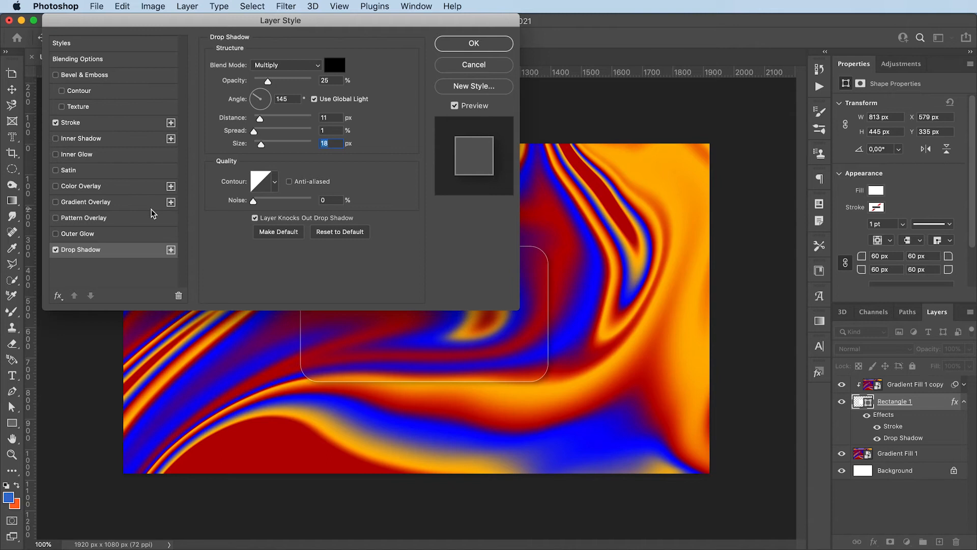
click(127, 202)
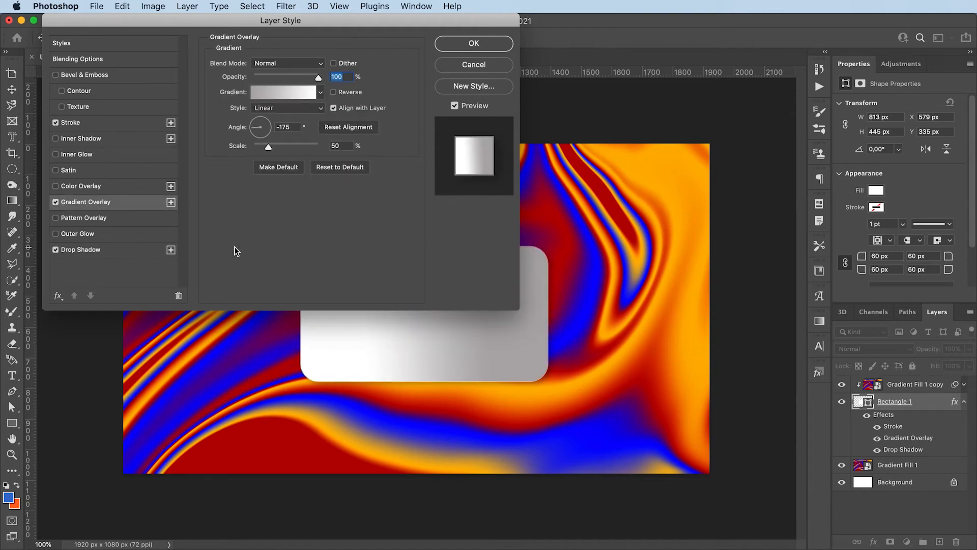
Step: Make both opacity stops of the overlay gradient transparent
click(274, 92)
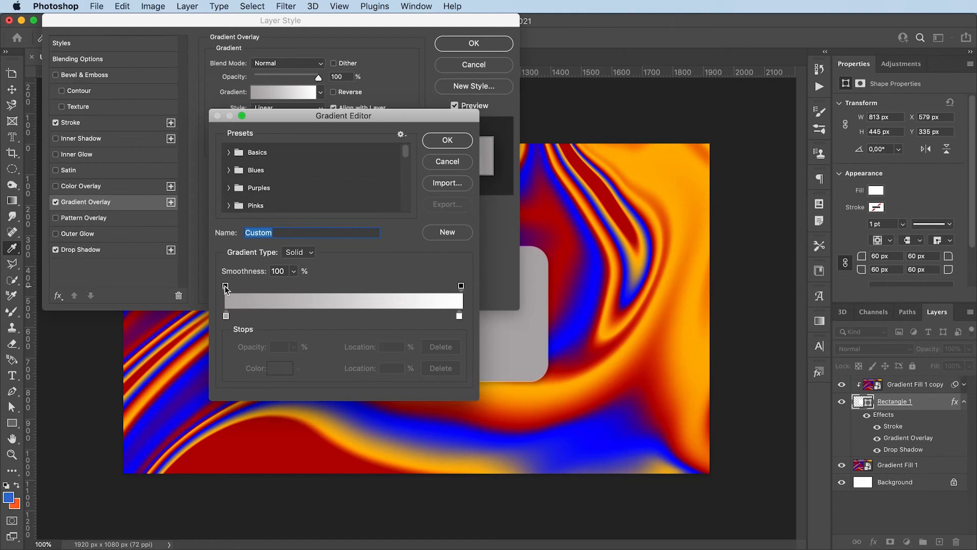
click(225, 285)
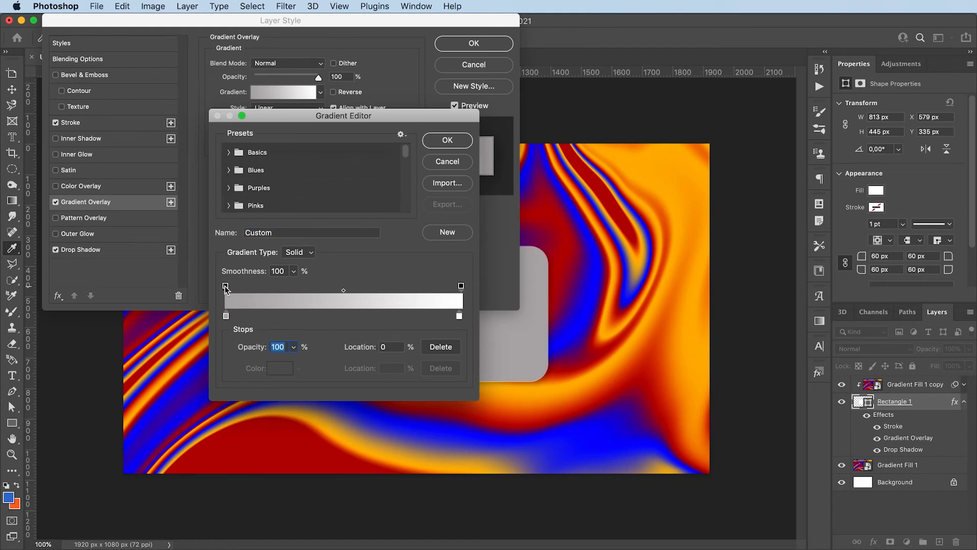
click(294, 348)
click(250, 360)
click(461, 286)
click(294, 347)
click(255, 359)
Step: Set the gradient's colour stops to white and light grey at 38%, then lower overlay opacity to 53%
click(225, 316)
click(226, 316)
double_click(226, 316)
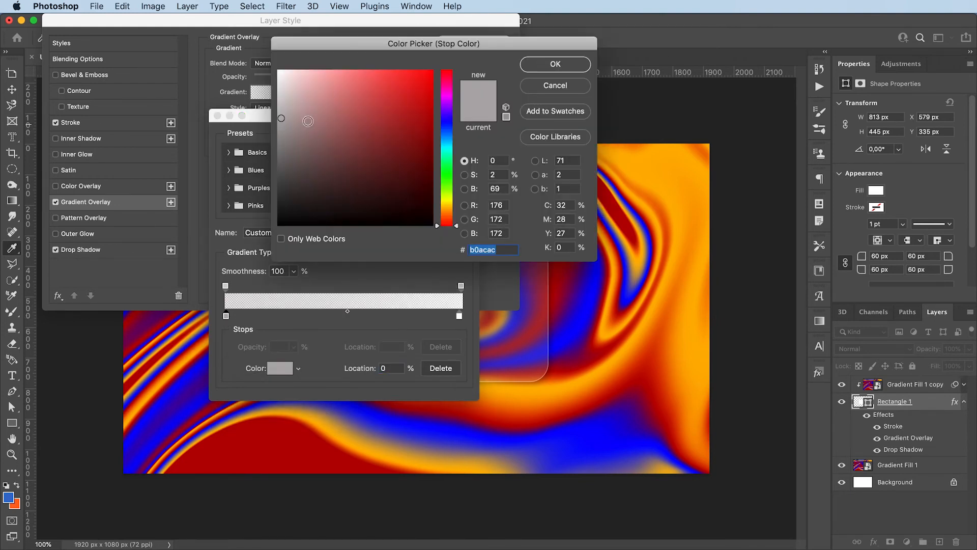
click(279, 72)
click(555, 65)
click(313, 316)
double_click(316, 317)
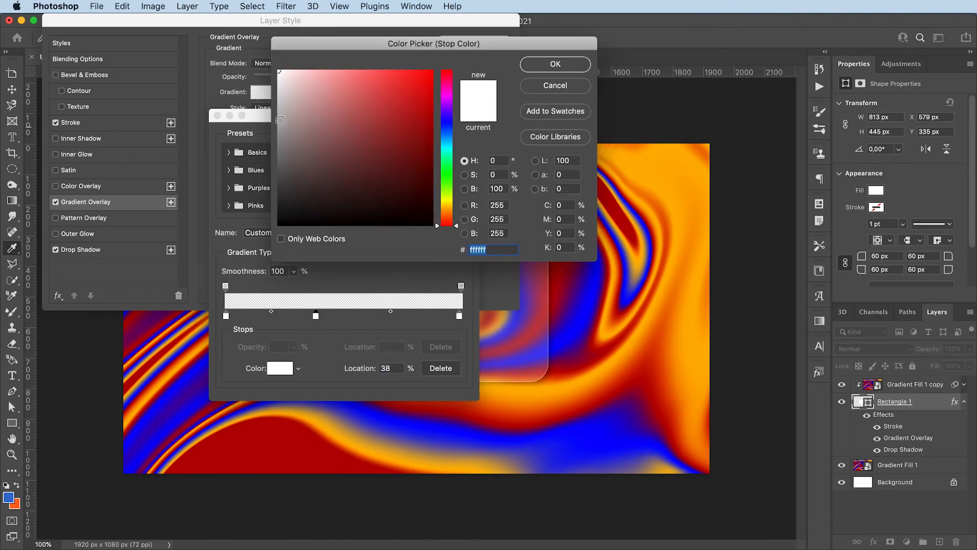
click(279, 79)
click(539, 65)
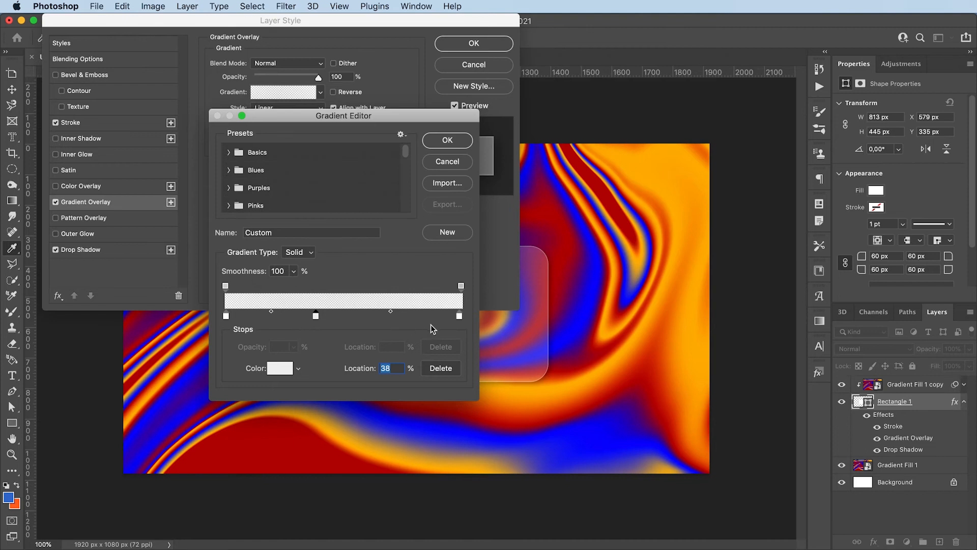
click(448, 141)
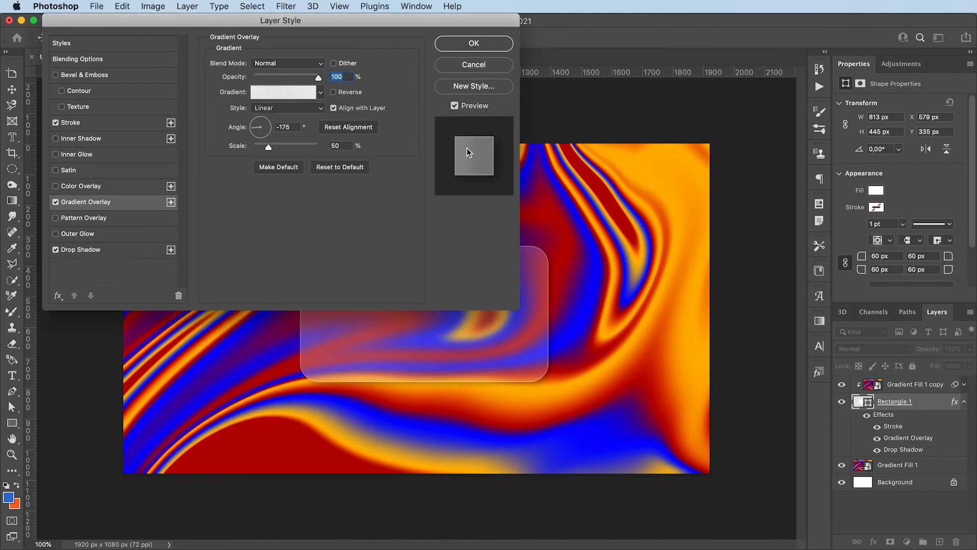
drag(306, 75, 292, 77)
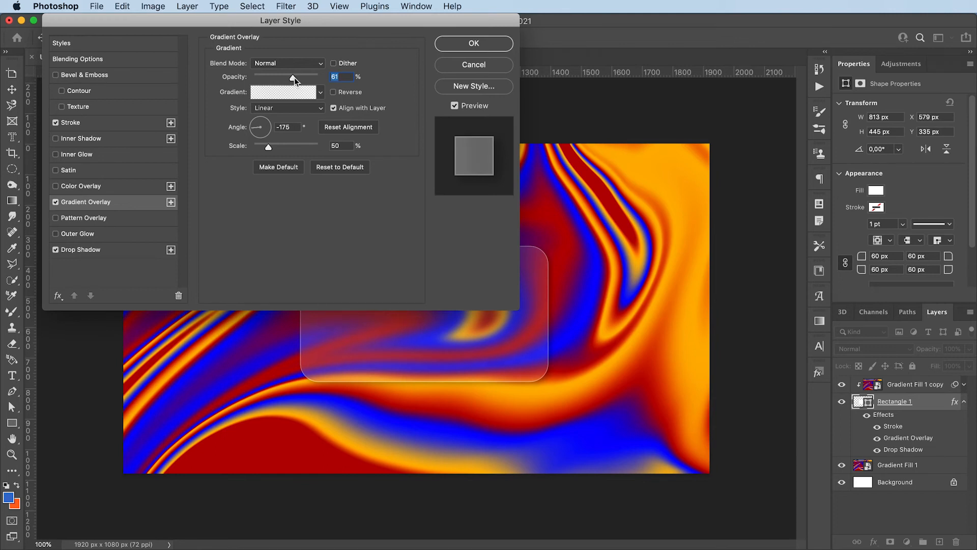
drag(295, 81, 288, 80)
Step: Apply the card styles, then add Gaussian monochromatic noise (amount 5,5) to Gradient Fill 1 copy
click(463, 45)
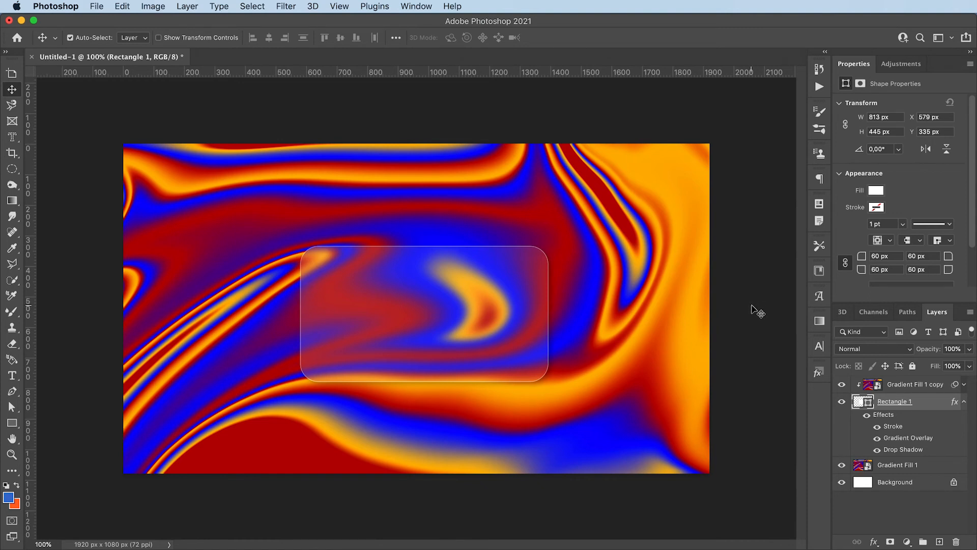
click(921, 386)
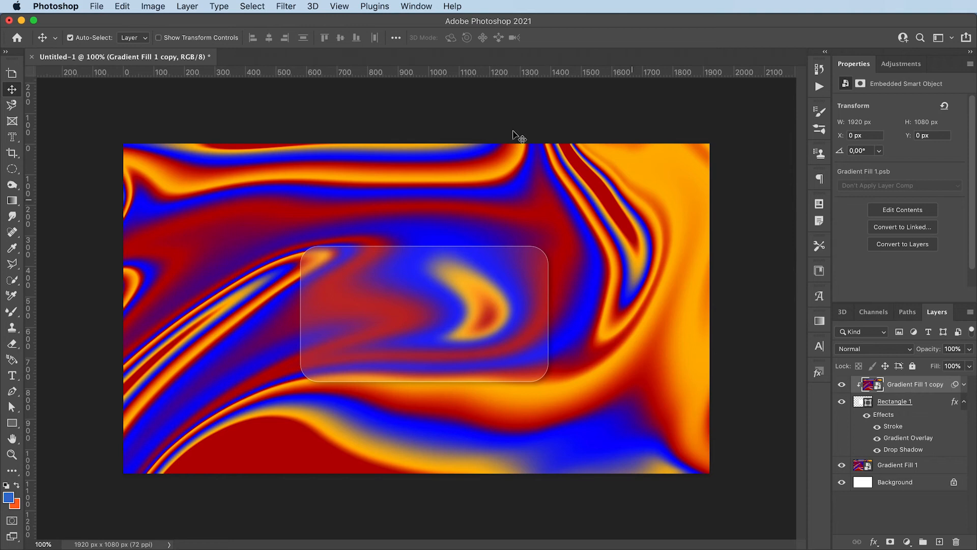
click(286, 6)
mouse_move(342, 204)
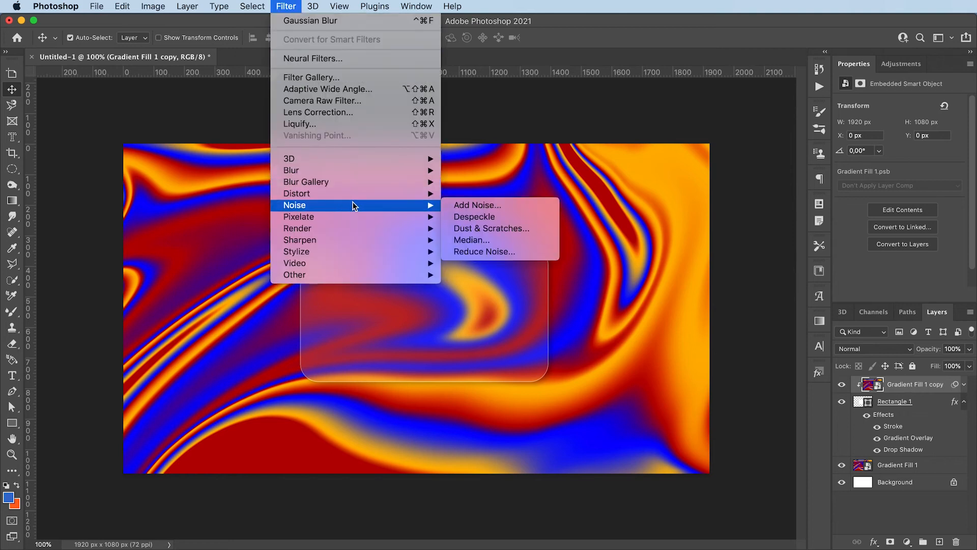
click(465, 204)
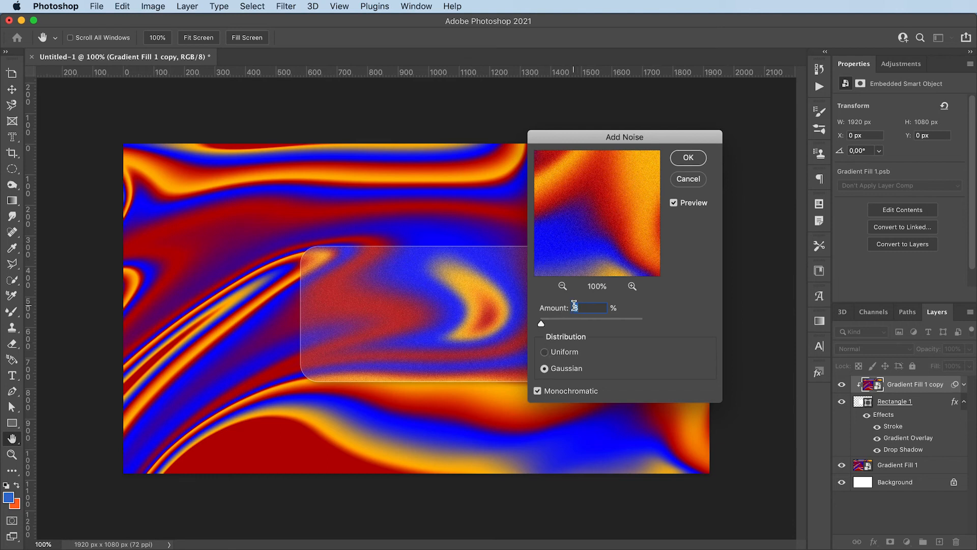
scroll(574, 306, down, 3)
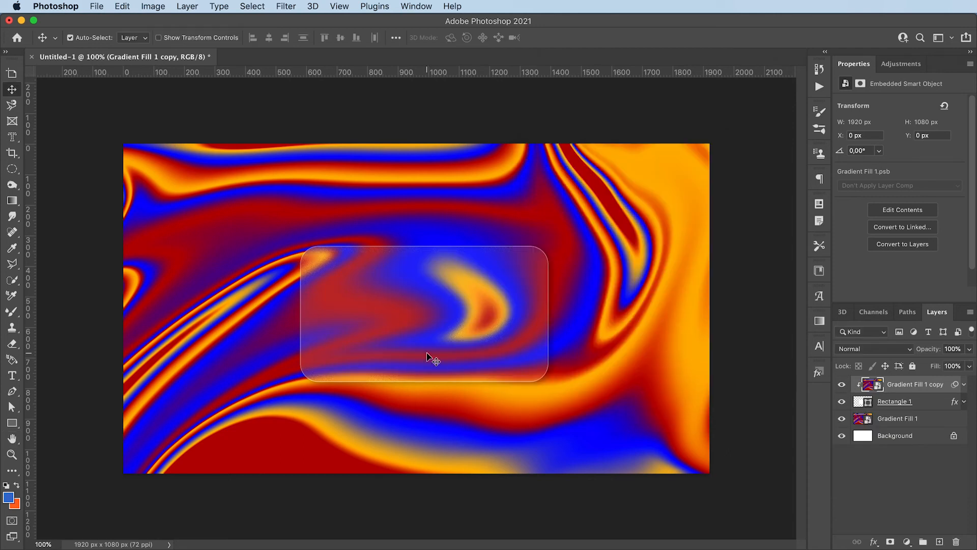
Step: Type the cardholder's name on the card and free-transform the text
key(t)
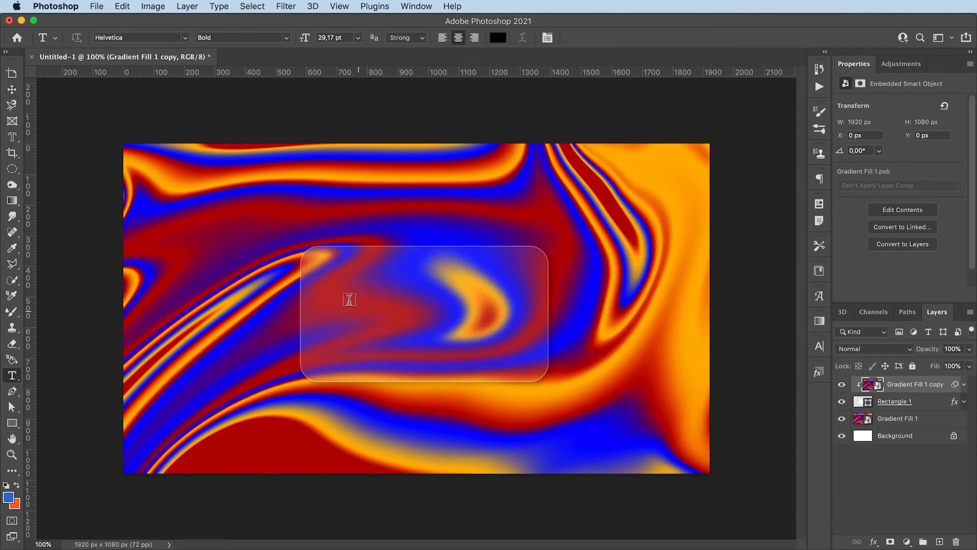
click(343, 296)
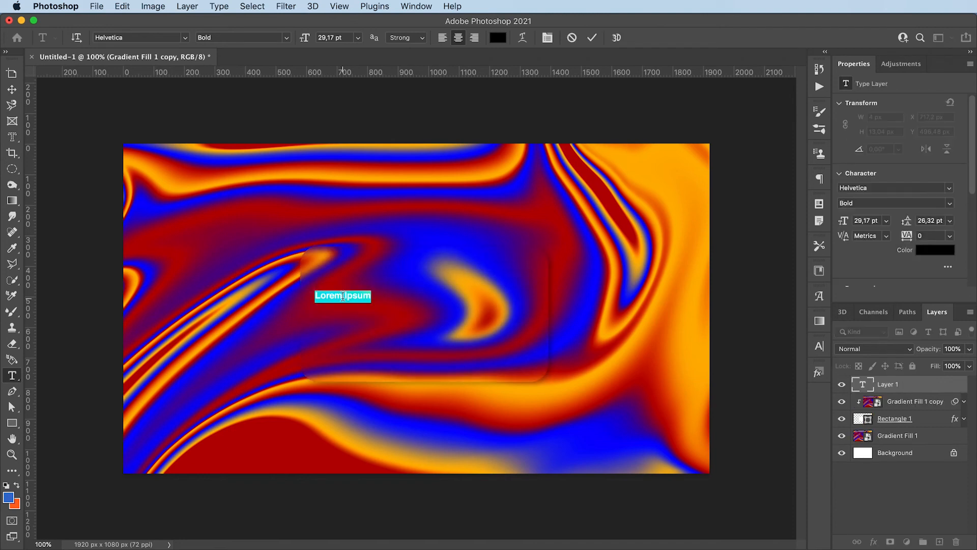
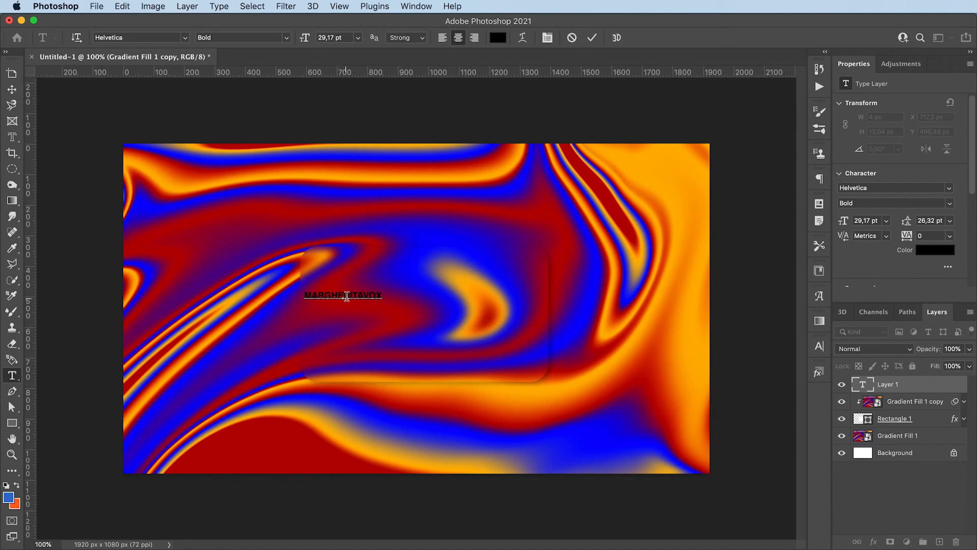
click(11, 89)
key(super+t)
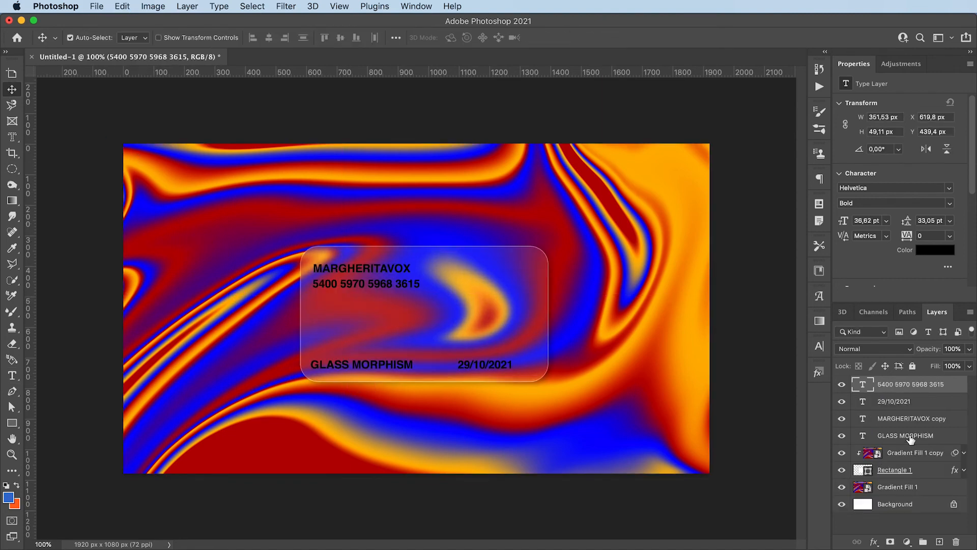
Step: Colour all four text layers white (ffffff) and group them as Group 1
shift+click(908, 437)
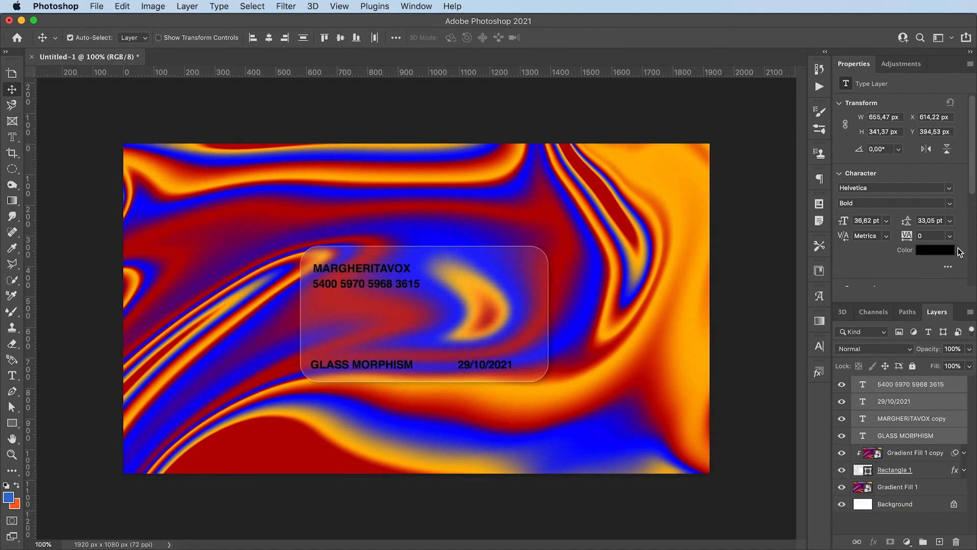
click(954, 249)
click(279, 71)
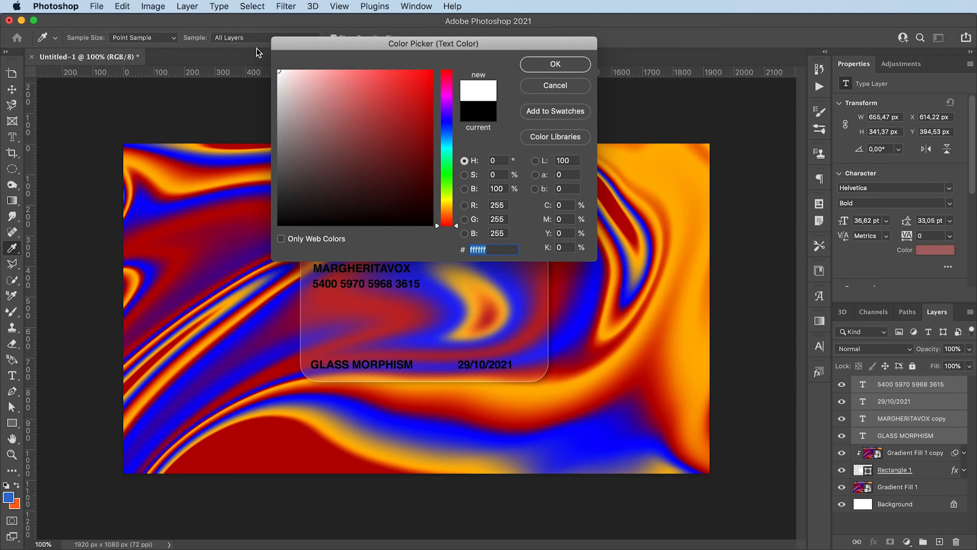
key(Return)
key(super+g)
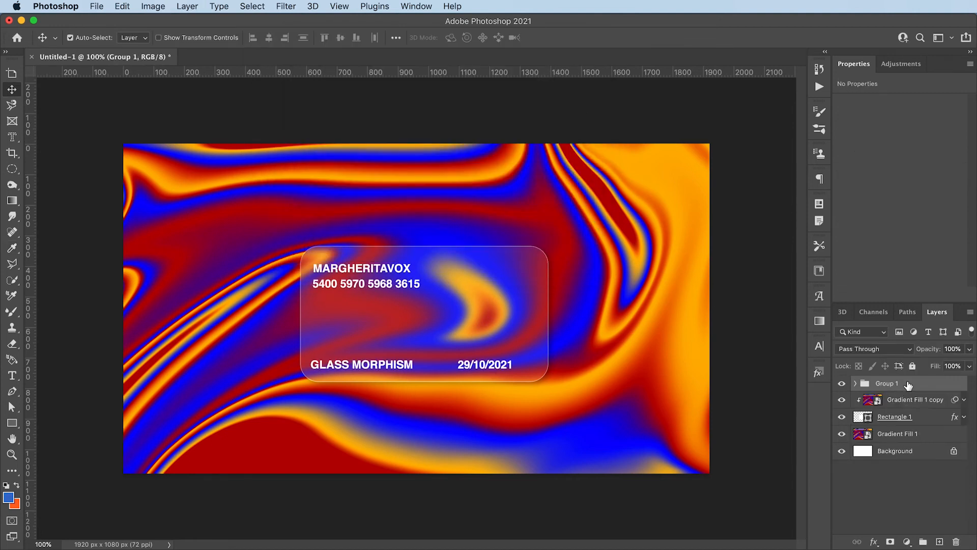
Step: Merge Group 1 into a single layer and set its fill to 0%
right_click(908, 385)
click(902, 464)
double_click(916, 387)
drag(180, 21, 668, 122)
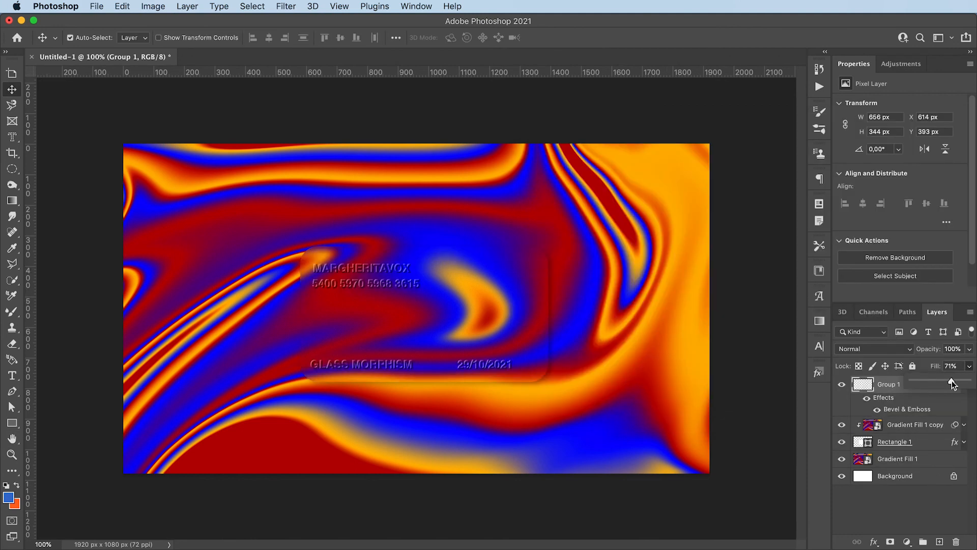
drag(918, 387, 899, 390)
click(942, 396)
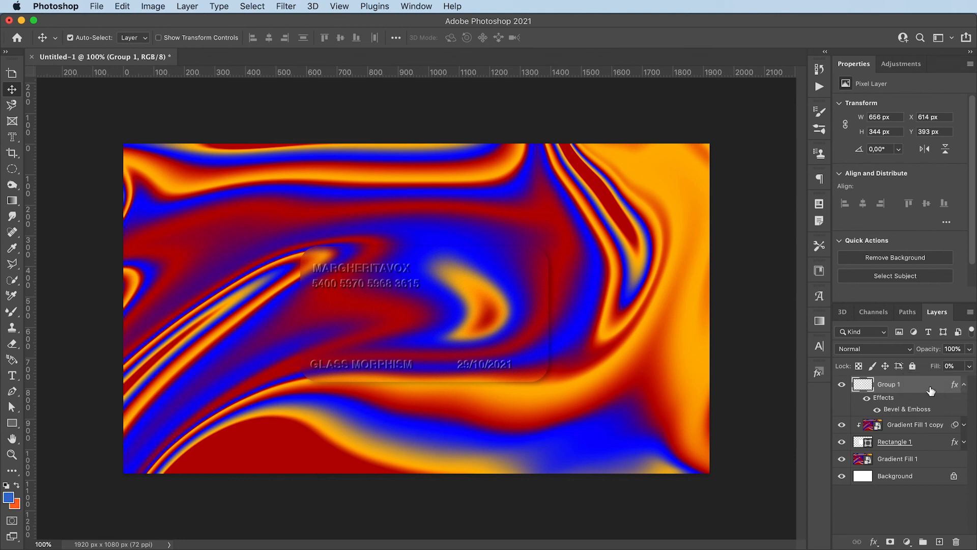
Step: Give the merged text a Pillow Emboss Bevel & Emboss effect
double_click(933, 389)
click(593, 176)
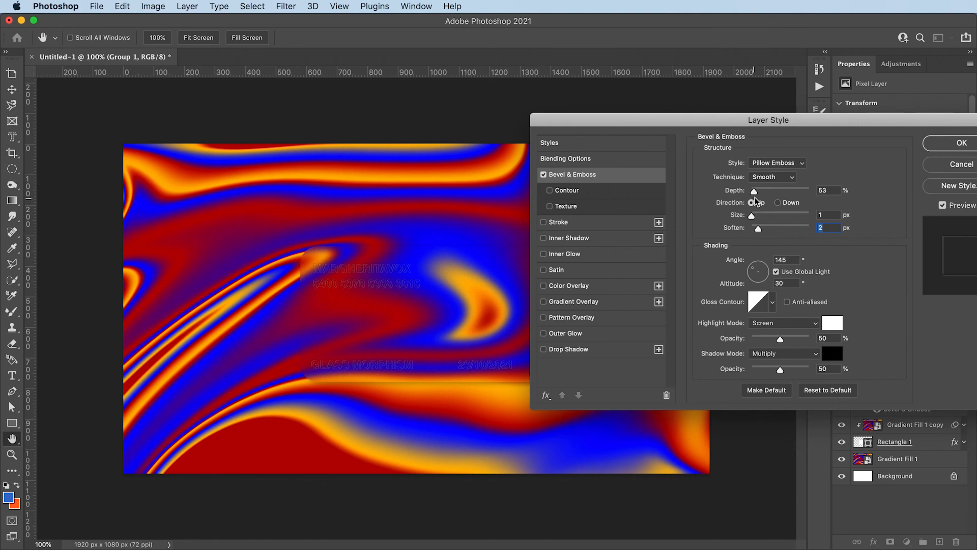
click(954, 146)
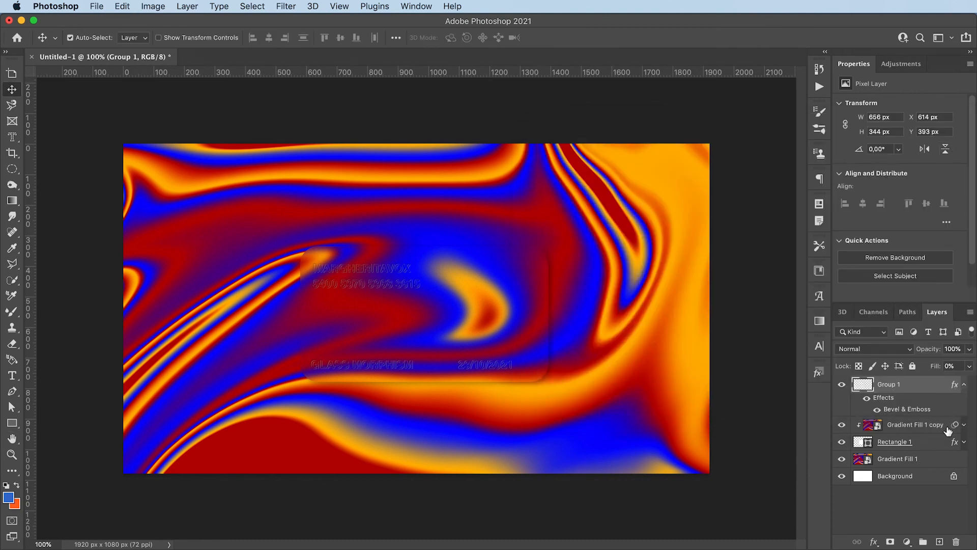
click(960, 385)
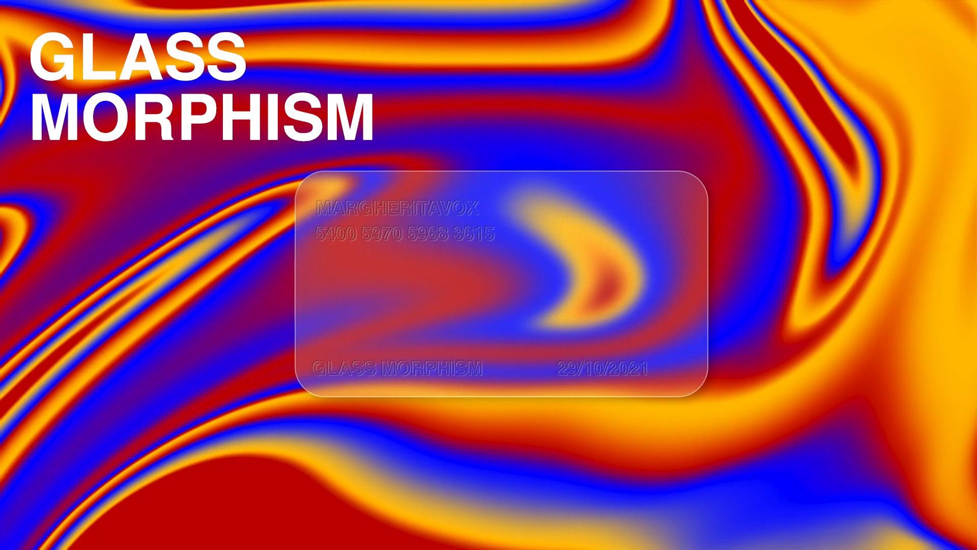